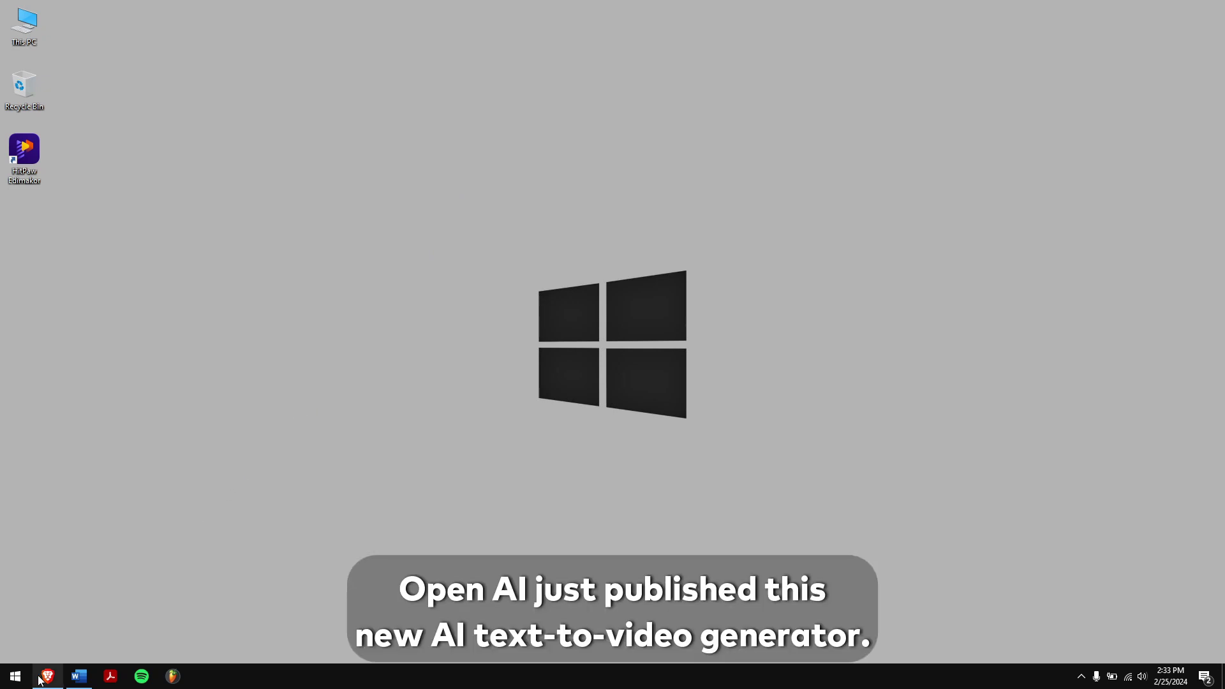
Browse the Sora sample videos in Brave, then switch to the HitPaw Edimakor tab.
click(39, 680)
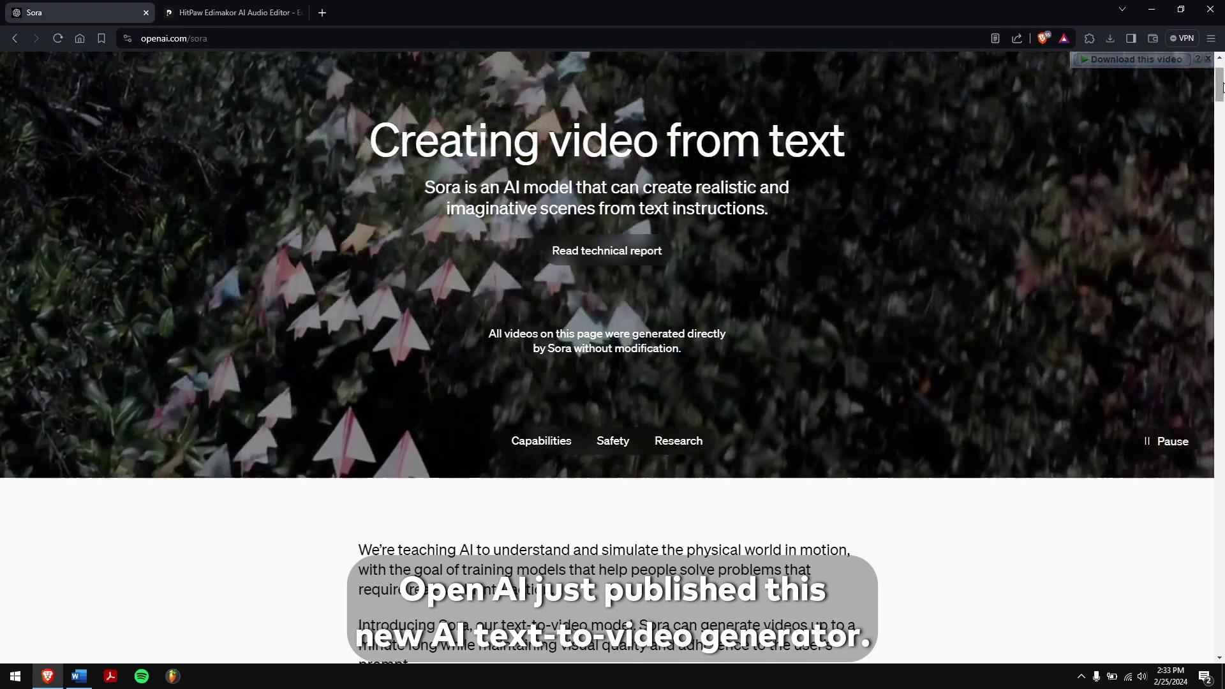
mouse_move(1219, 79)
mouse_down()
mouse_move(1219, 98)
mouse_move(1108, 144)
mouse_up()
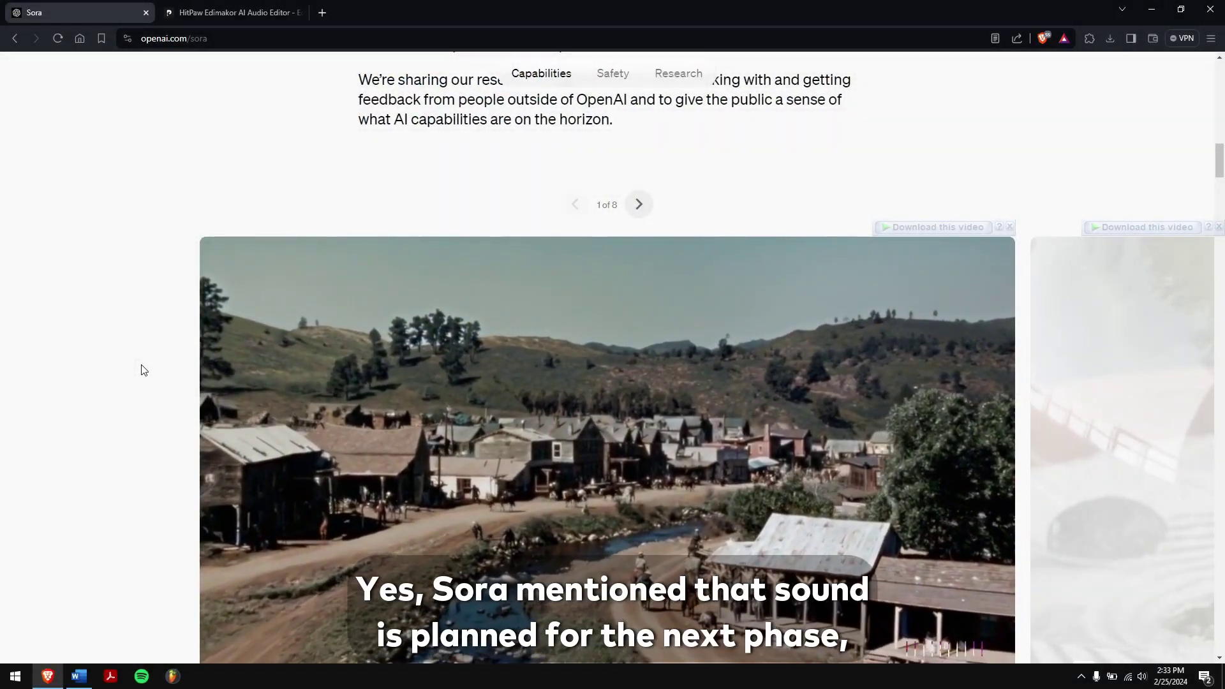
scroll(140, 369, down, 2)
scroll(141, 370, down, 1)
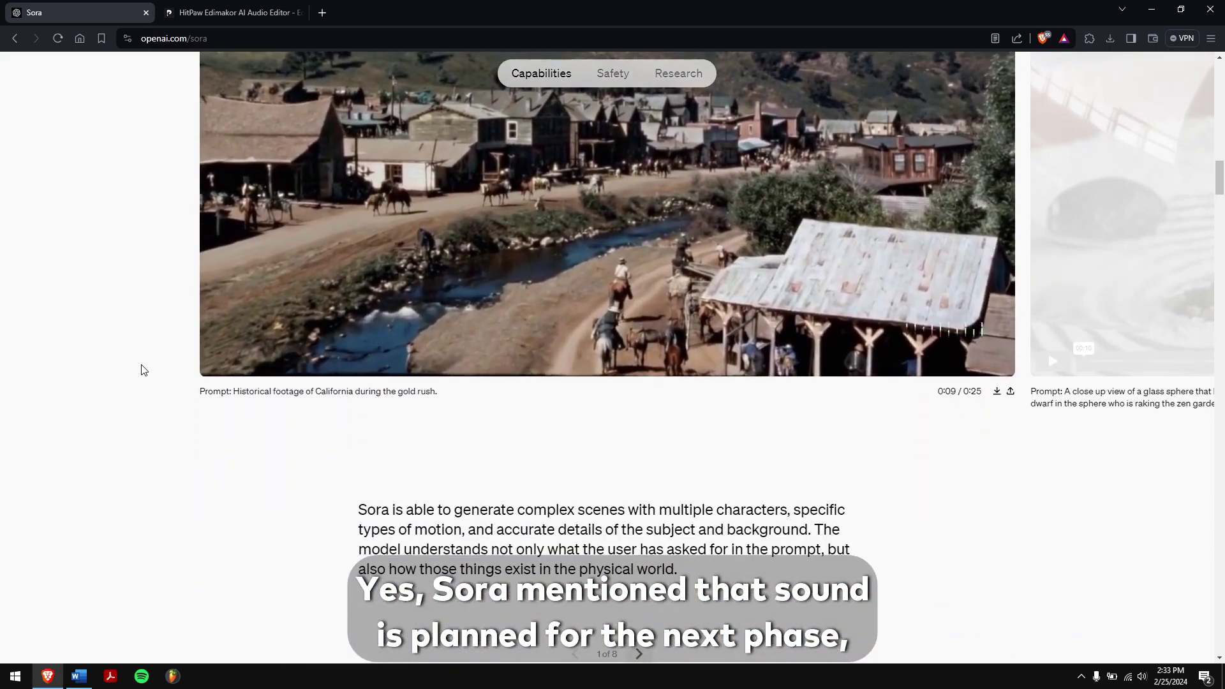
scroll(141, 370, down, 1)
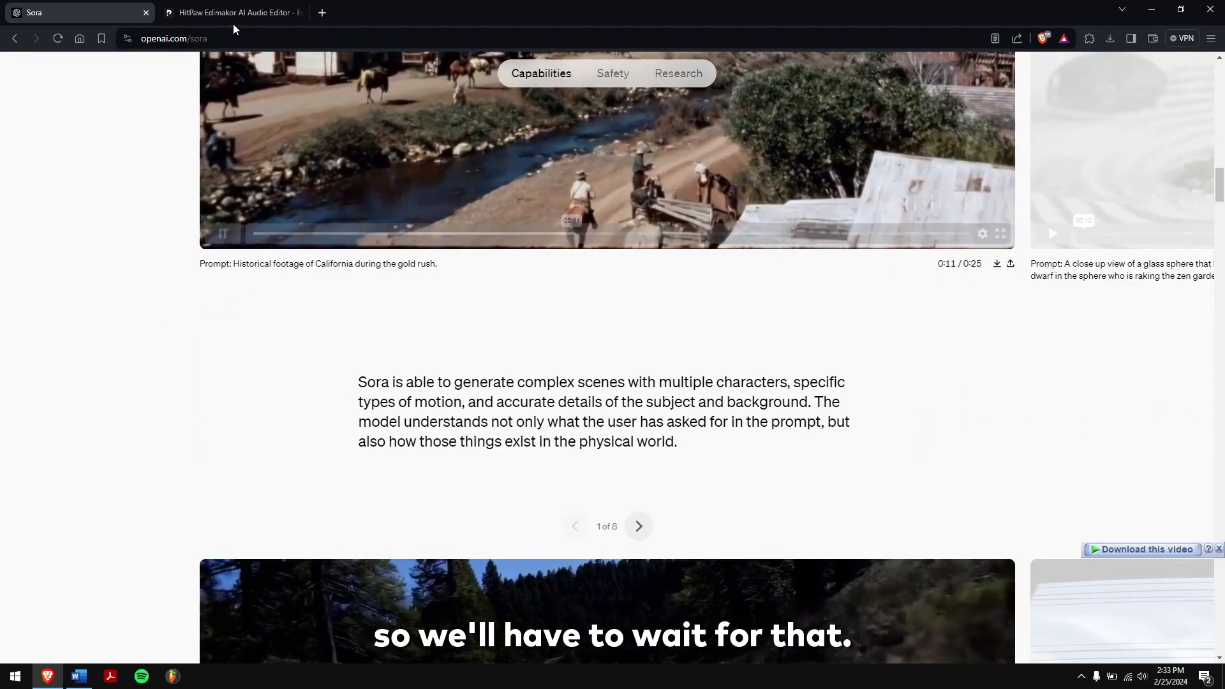
click(234, 13)
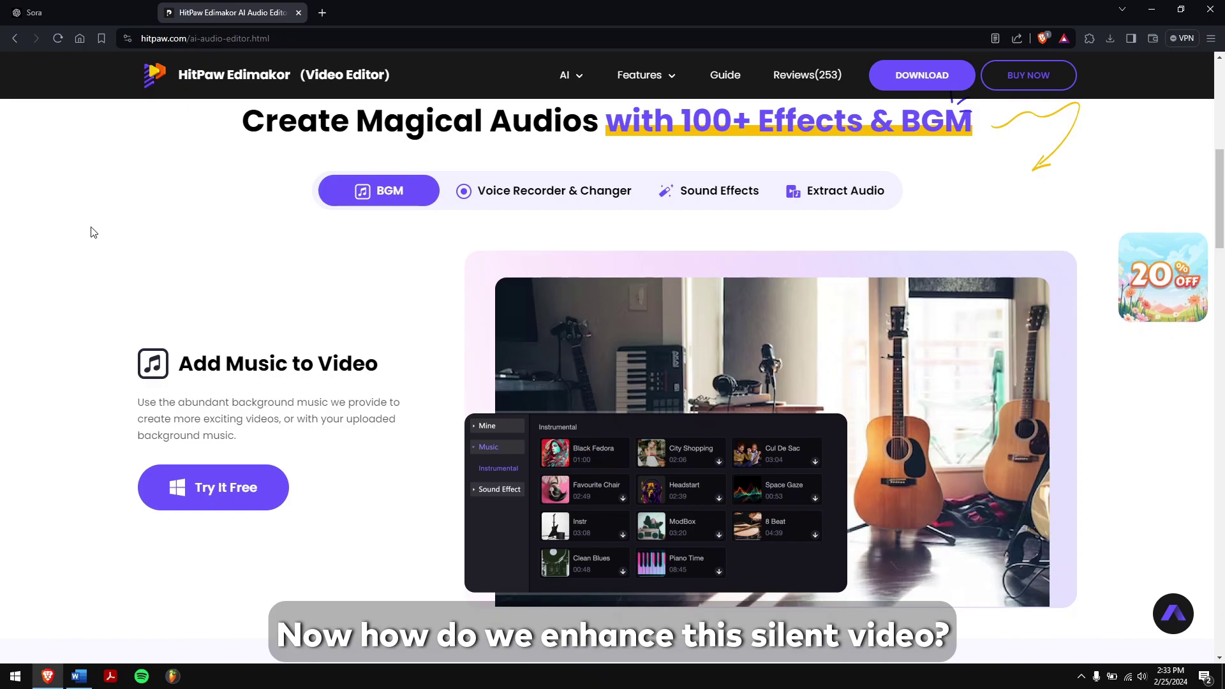
scroll(91, 233, up, 1)
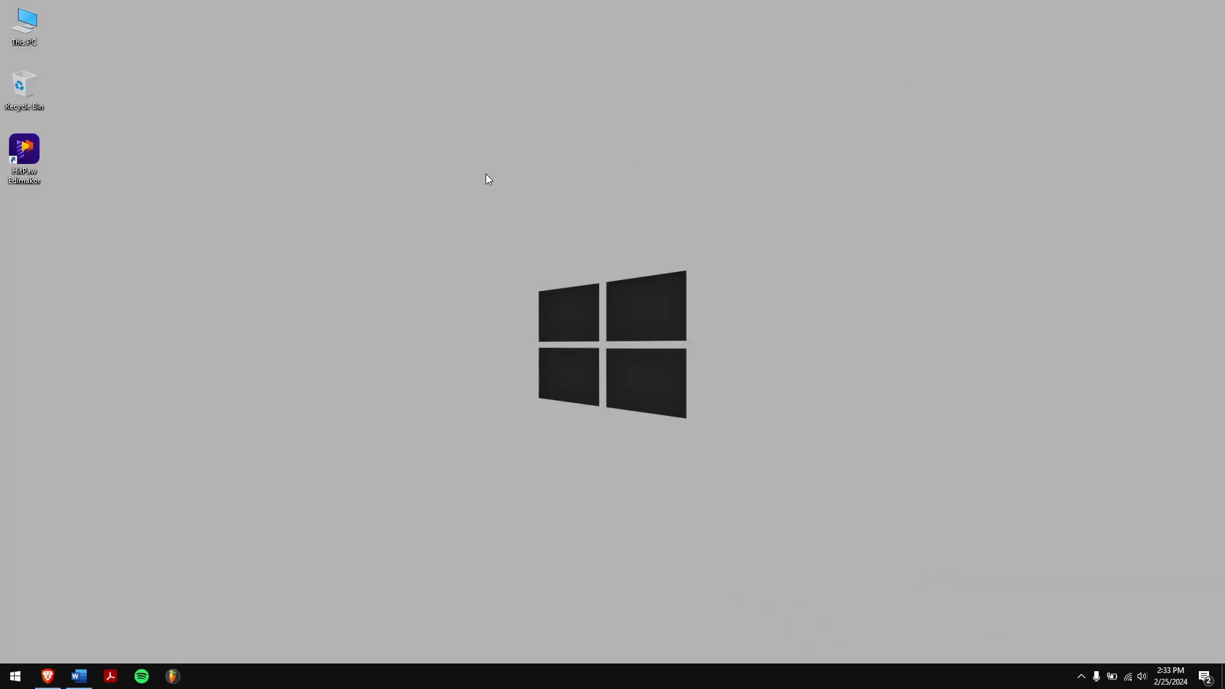
Launch Edimakor, create a new video project, and import the festival clip onto the timeline.
double_click(25, 157)
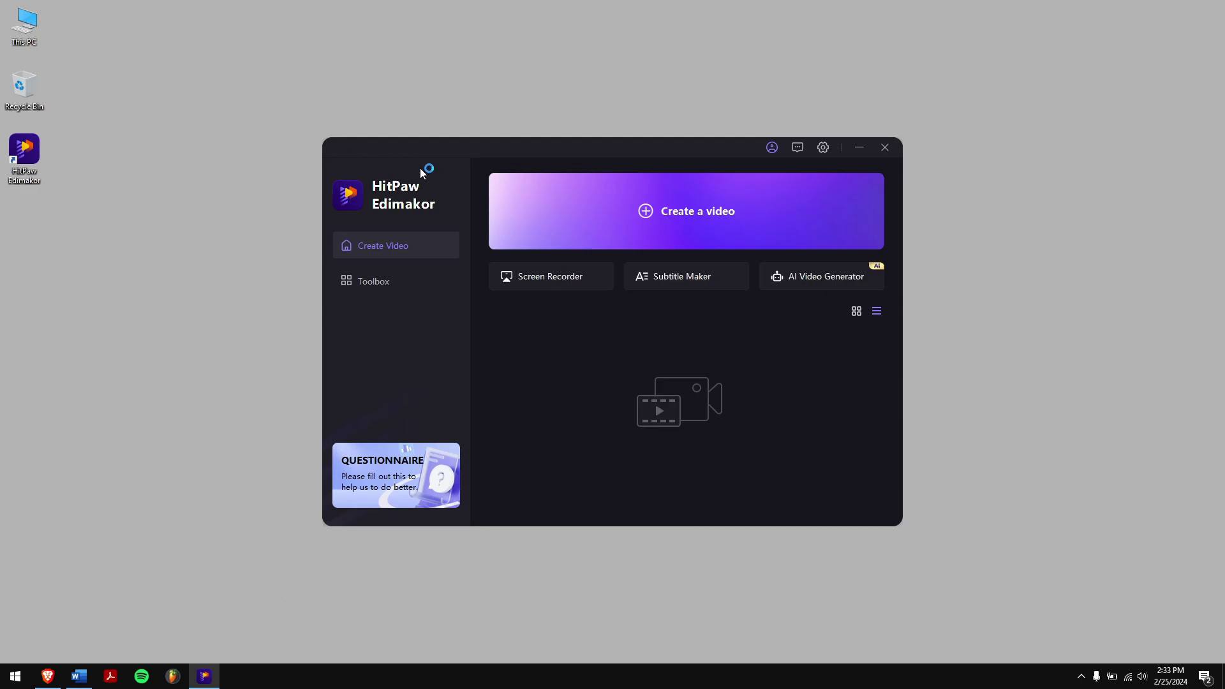
click(610, 213)
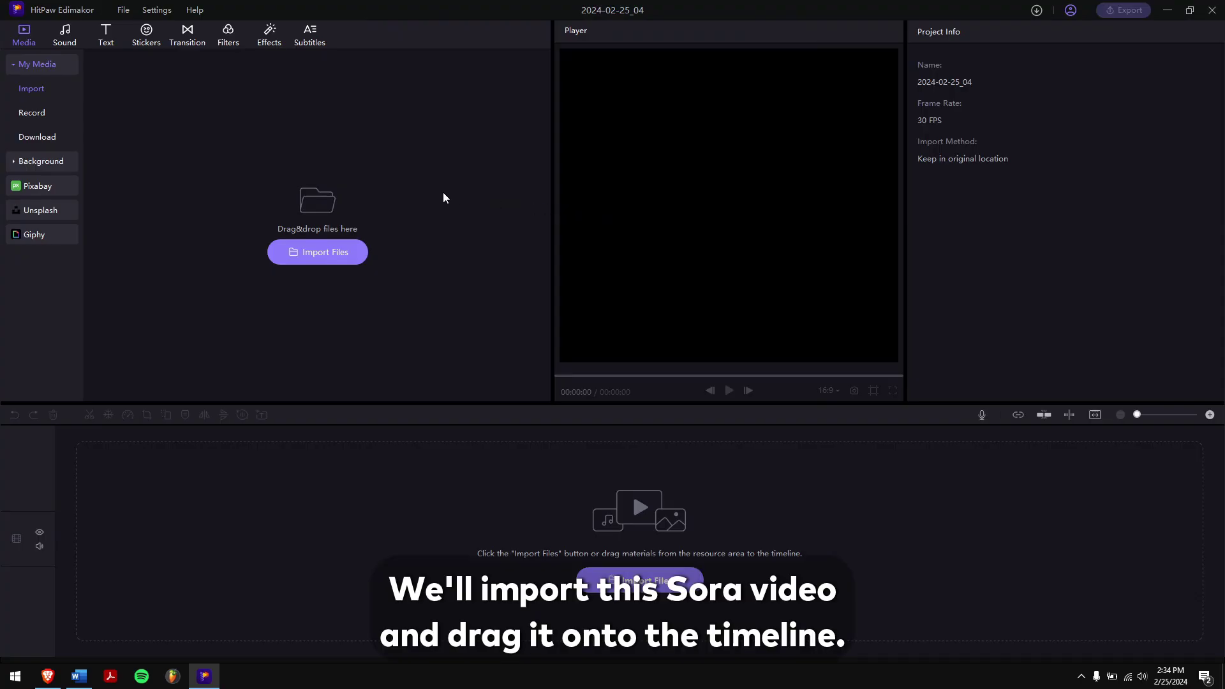
click(309, 242)
double_click(223, 118)
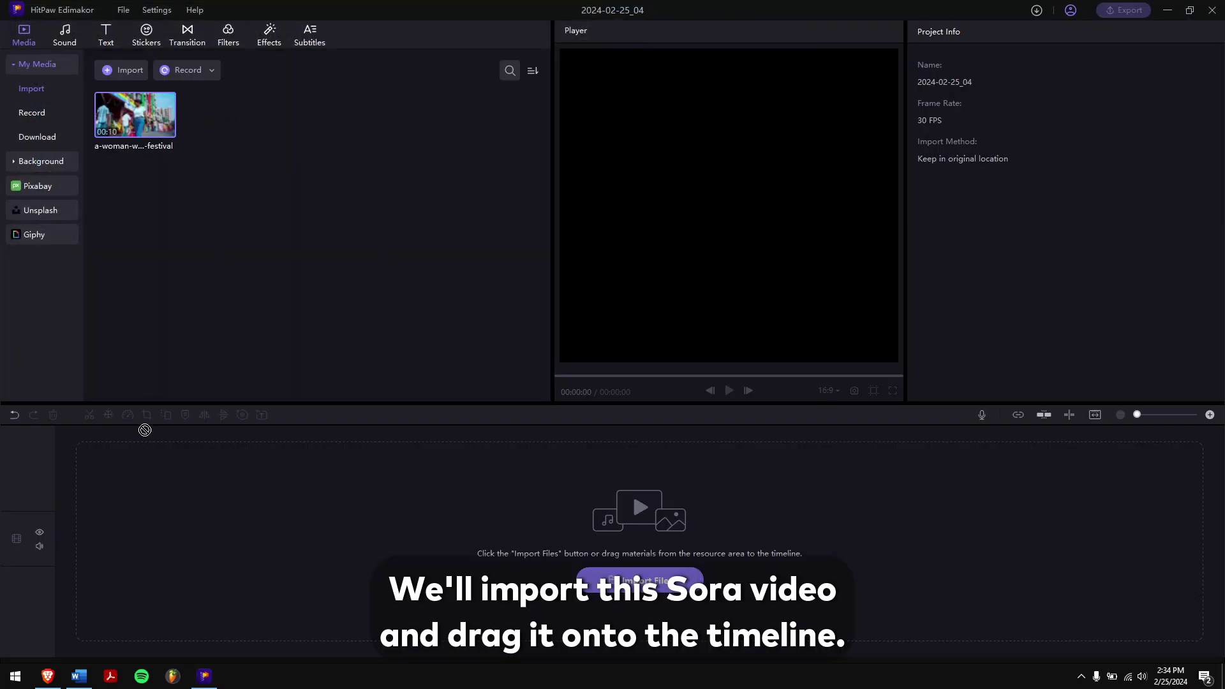
drag(135, 115, 161, 540)
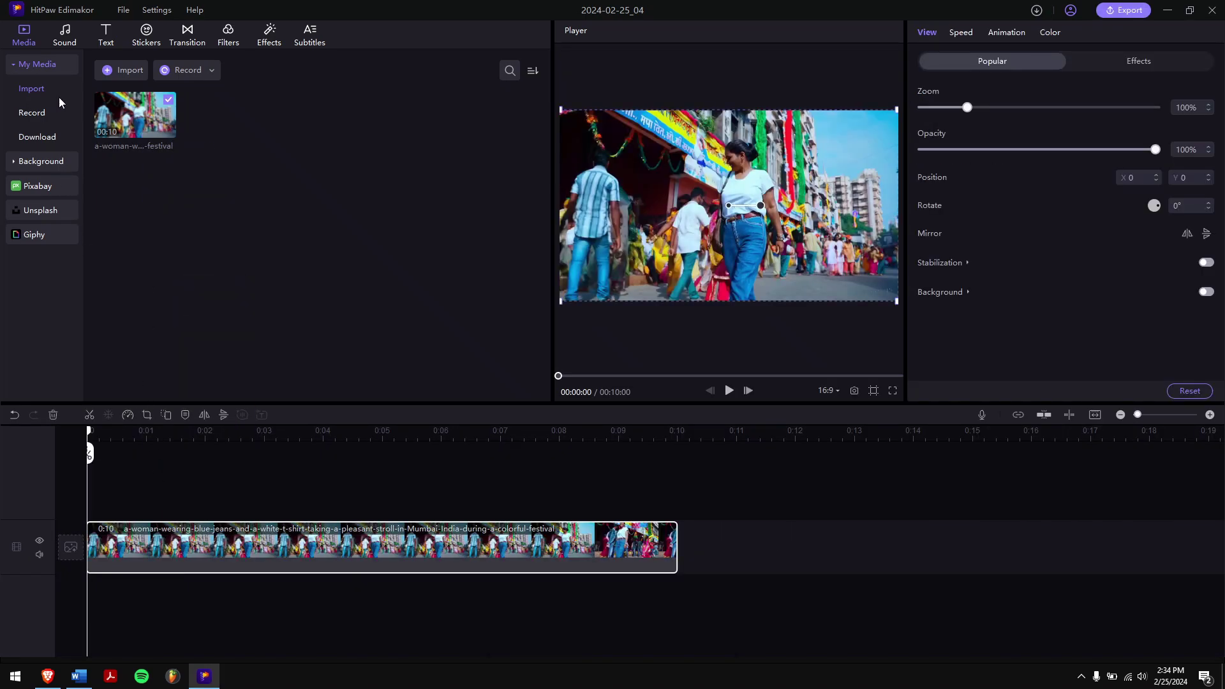
Drag the Birds & Cars sound effect onto a track below the video.
click(65, 36)
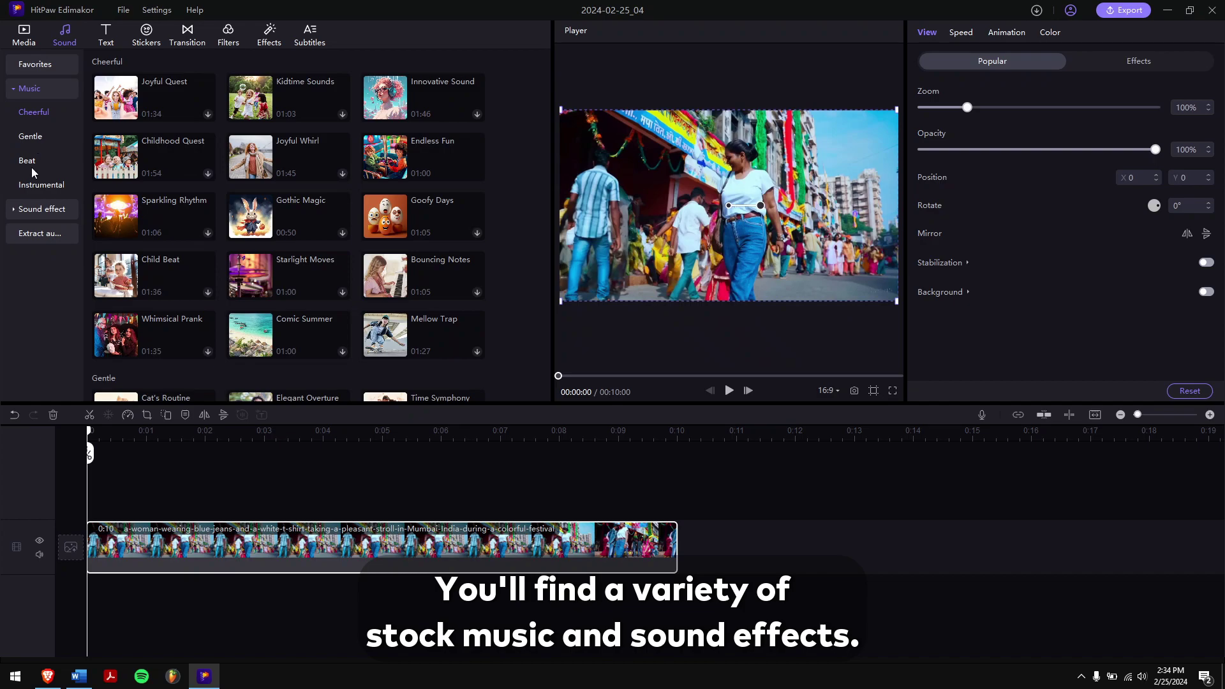
click(33, 211)
scroll(197, 215, down, 3)
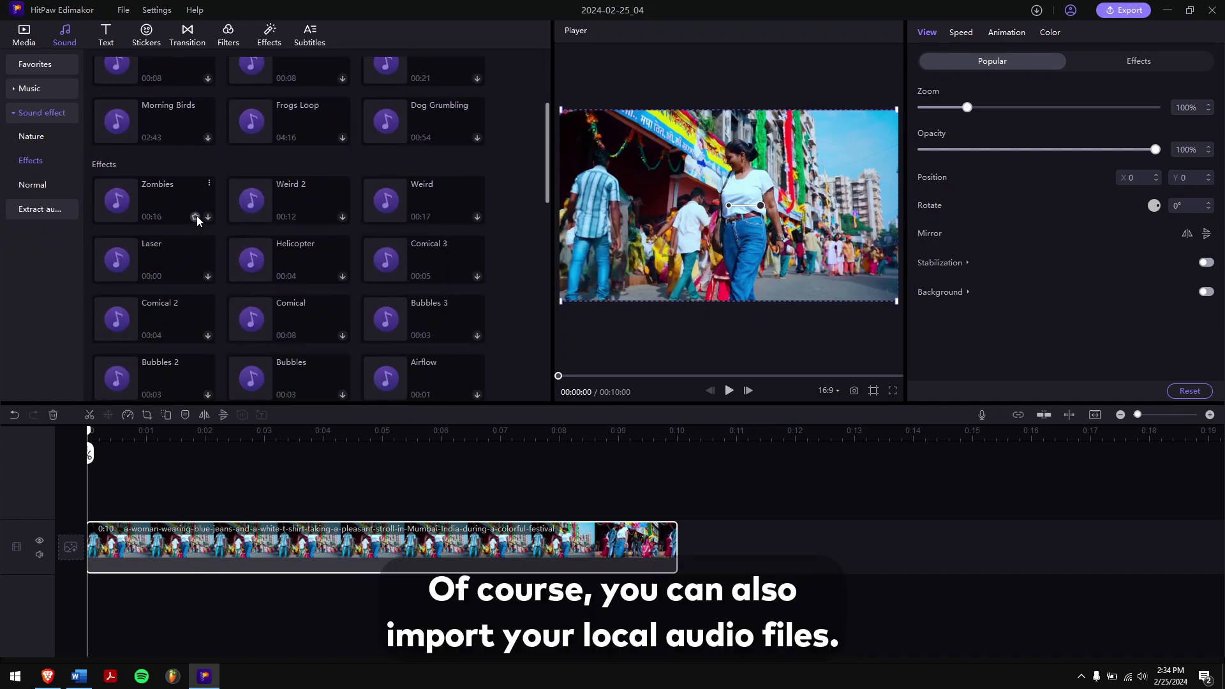
scroll(196, 215, down, 2)
scroll(196, 215, down, 2)
scroll(197, 216, down, 2)
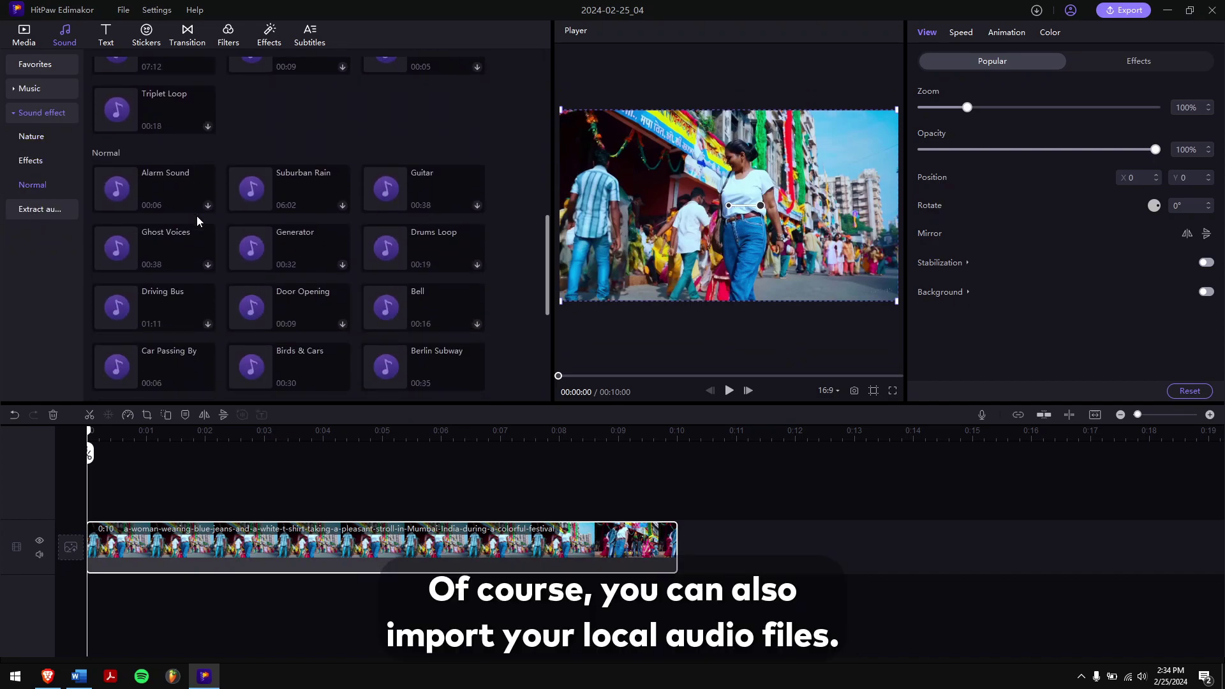
scroll(197, 215, down, 1)
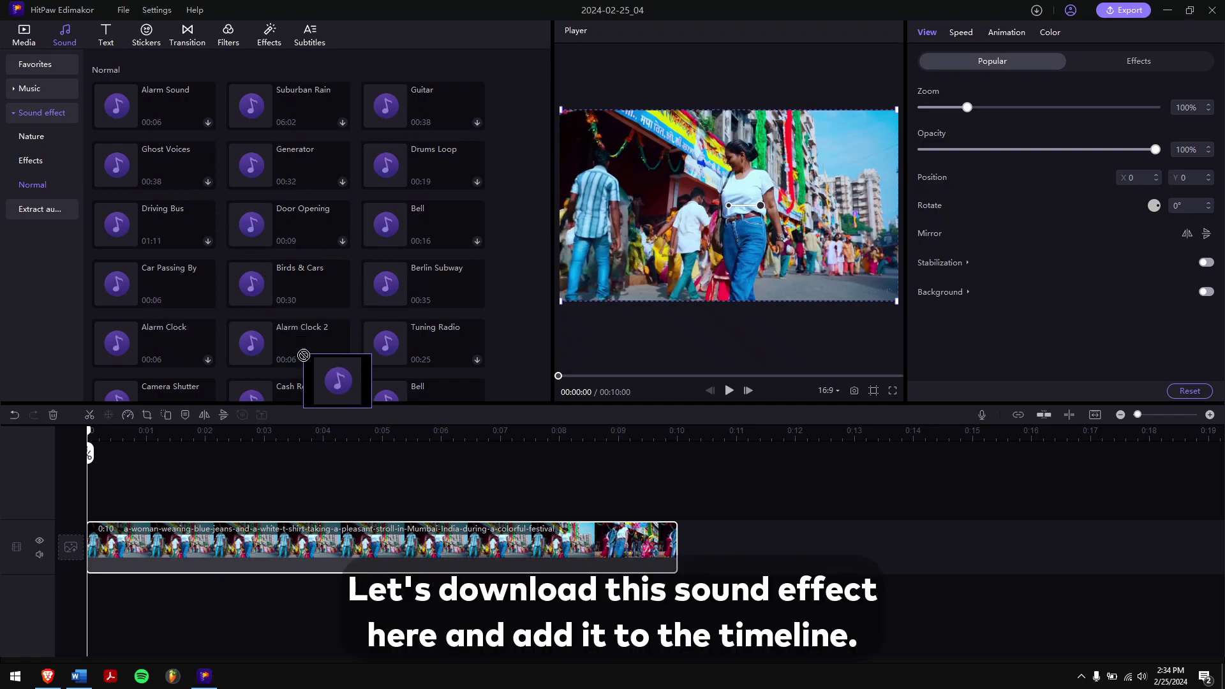
drag(283, 278, 192, 569)
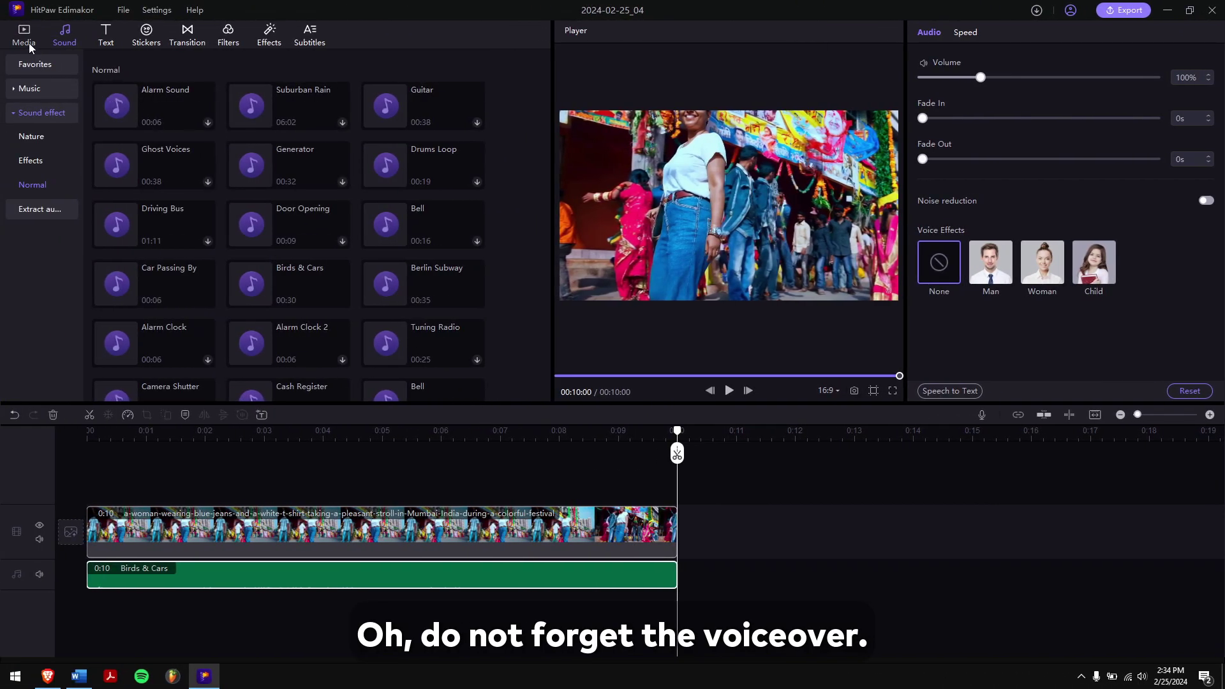
Record a voiceover clip and move it to 0:00 on its own track.
click(29, 43)
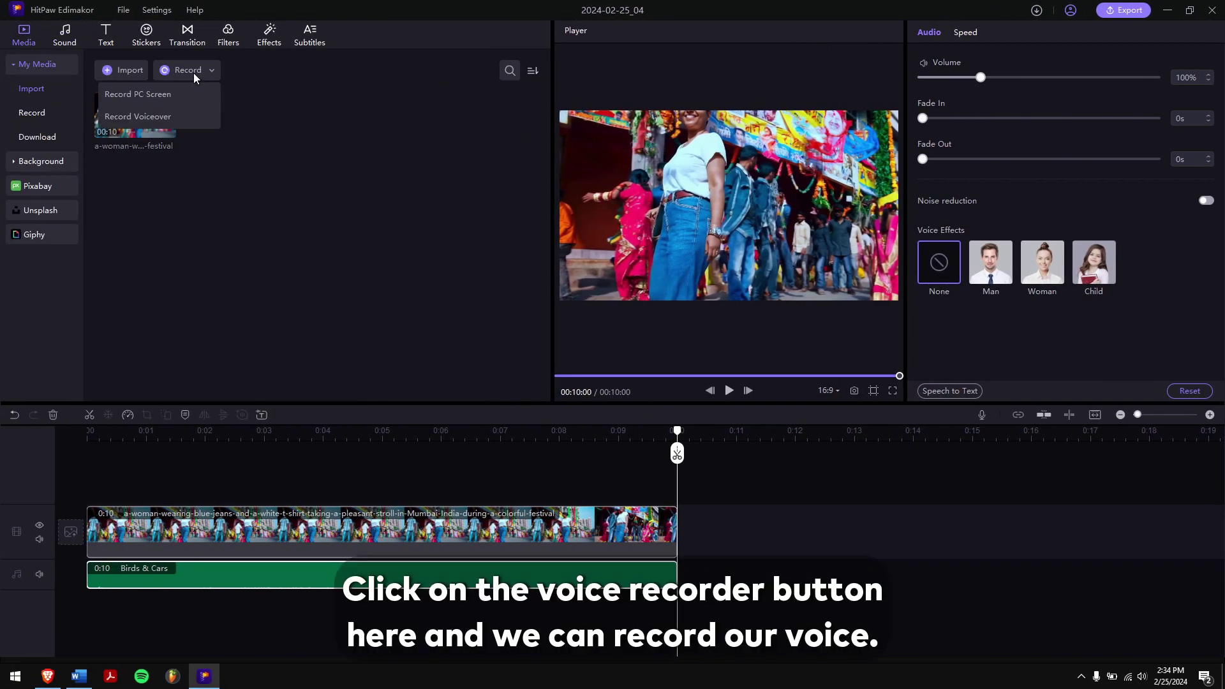
click(171, 116)
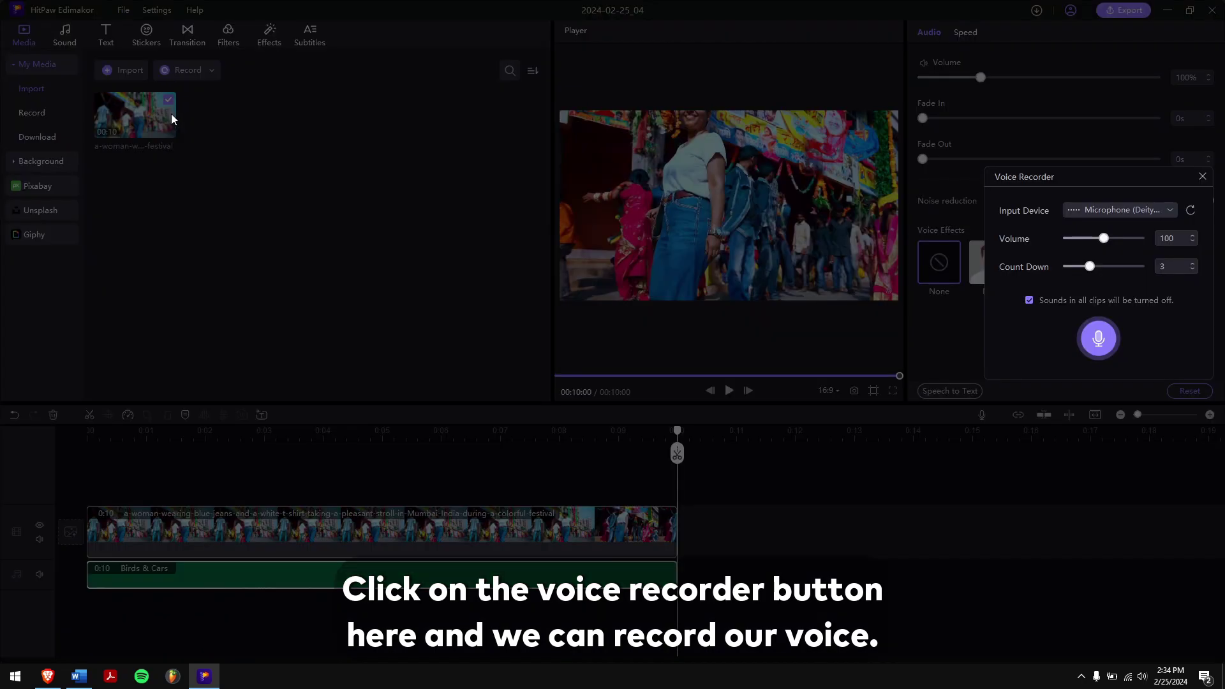
click(1082, 340)
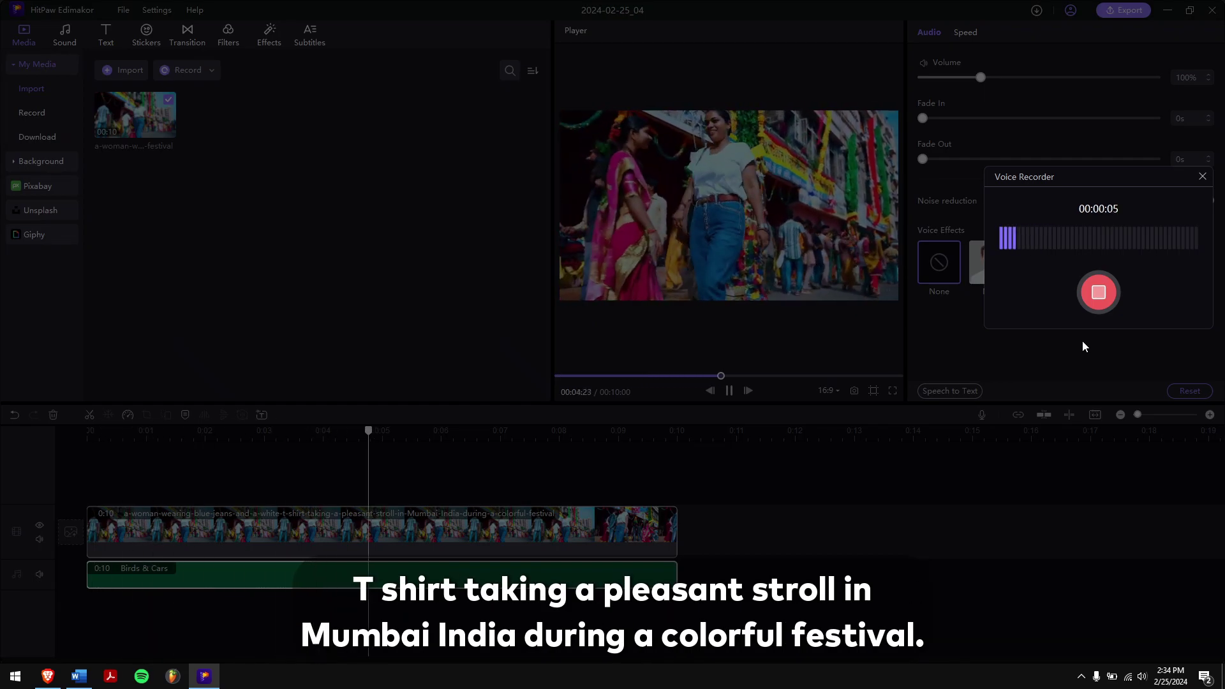
click(1093, 294)
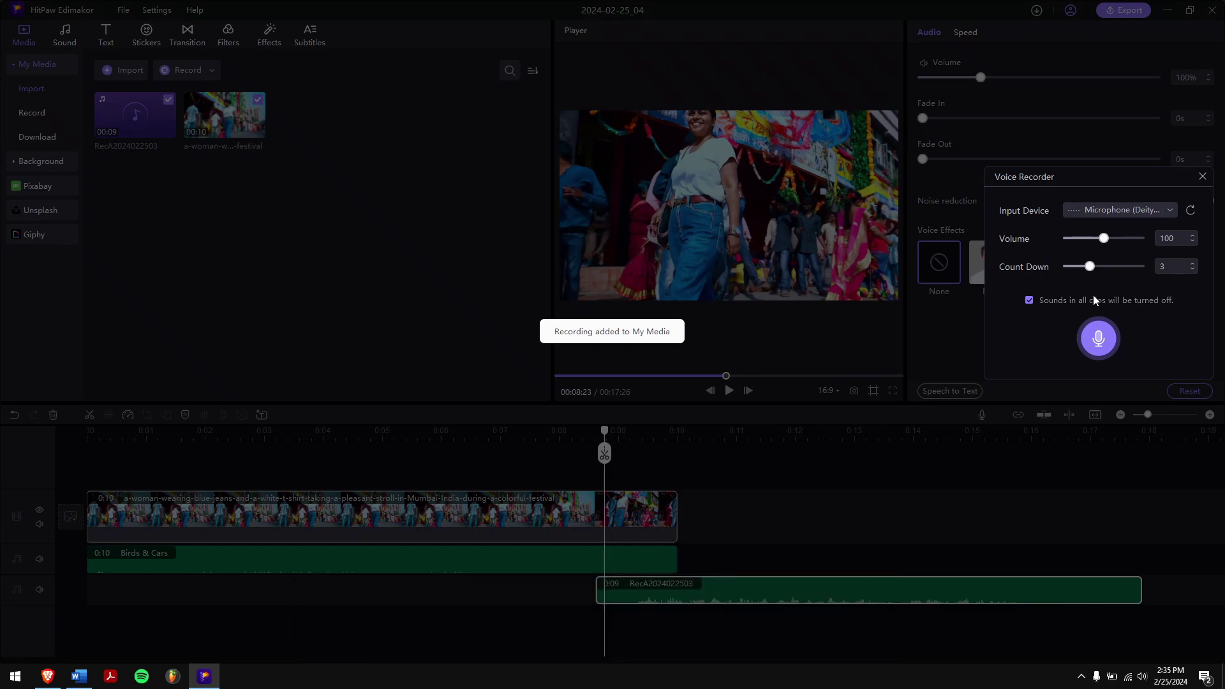
click(1201, 177)
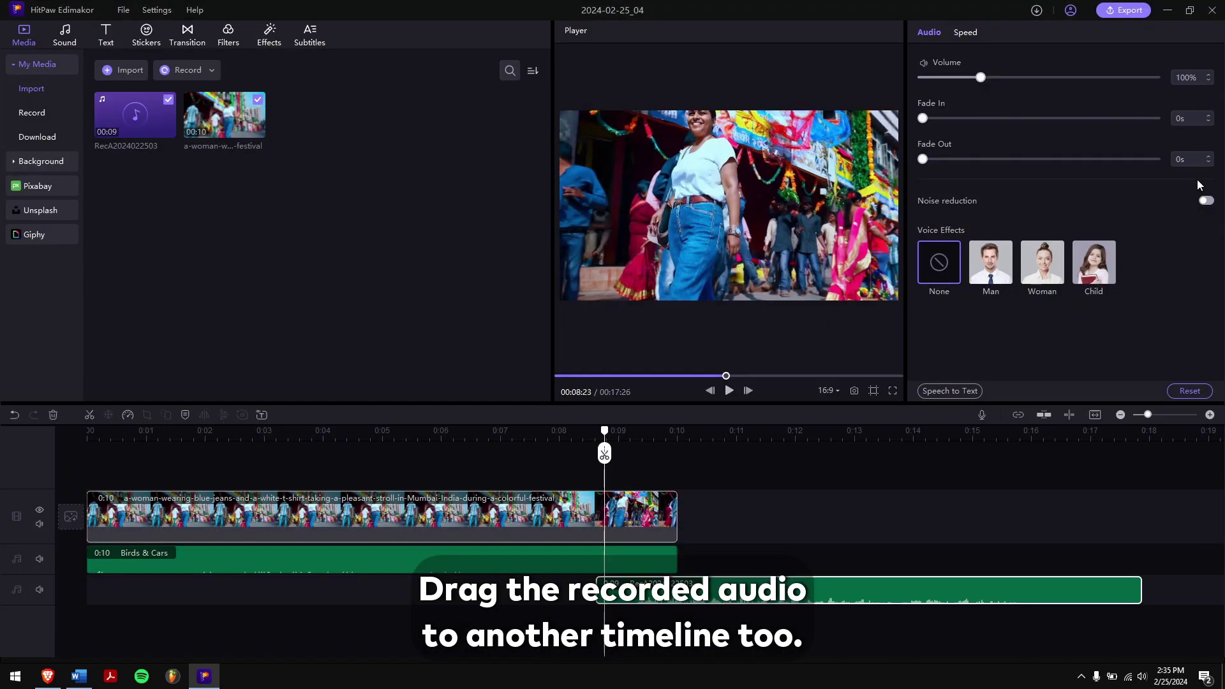
drag(815, 588, 292, 601)
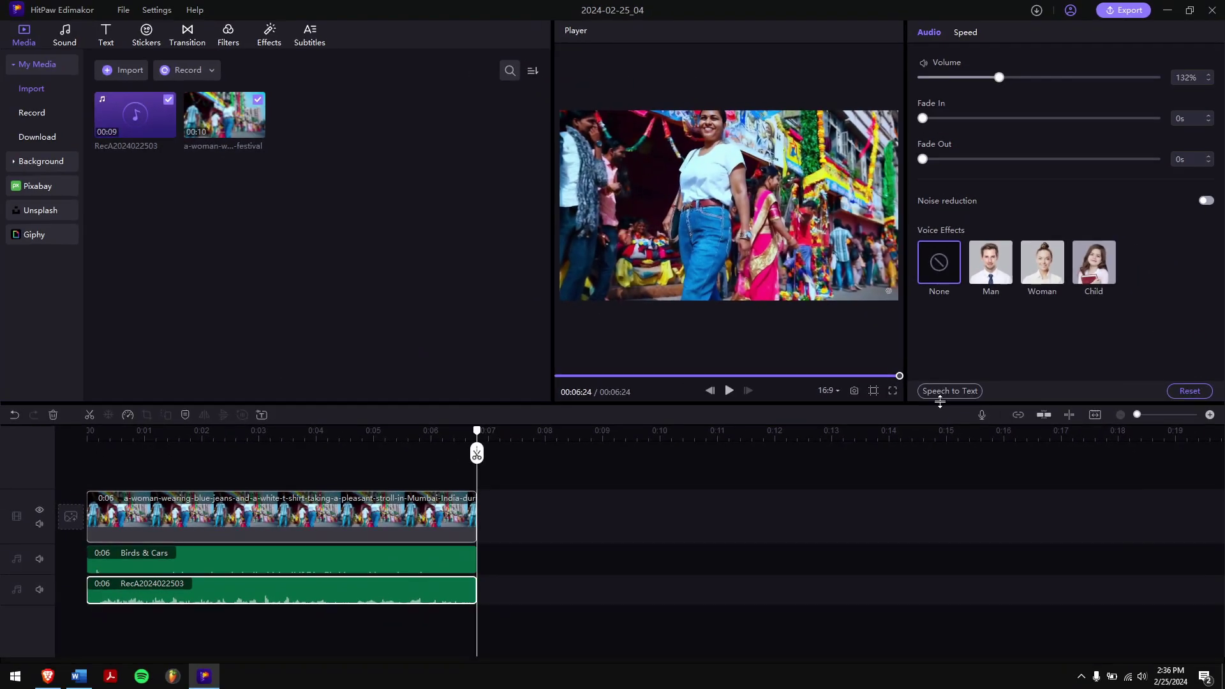
Generate subtitles with Speech to Text and play the video to preview them.
click(959, 390)
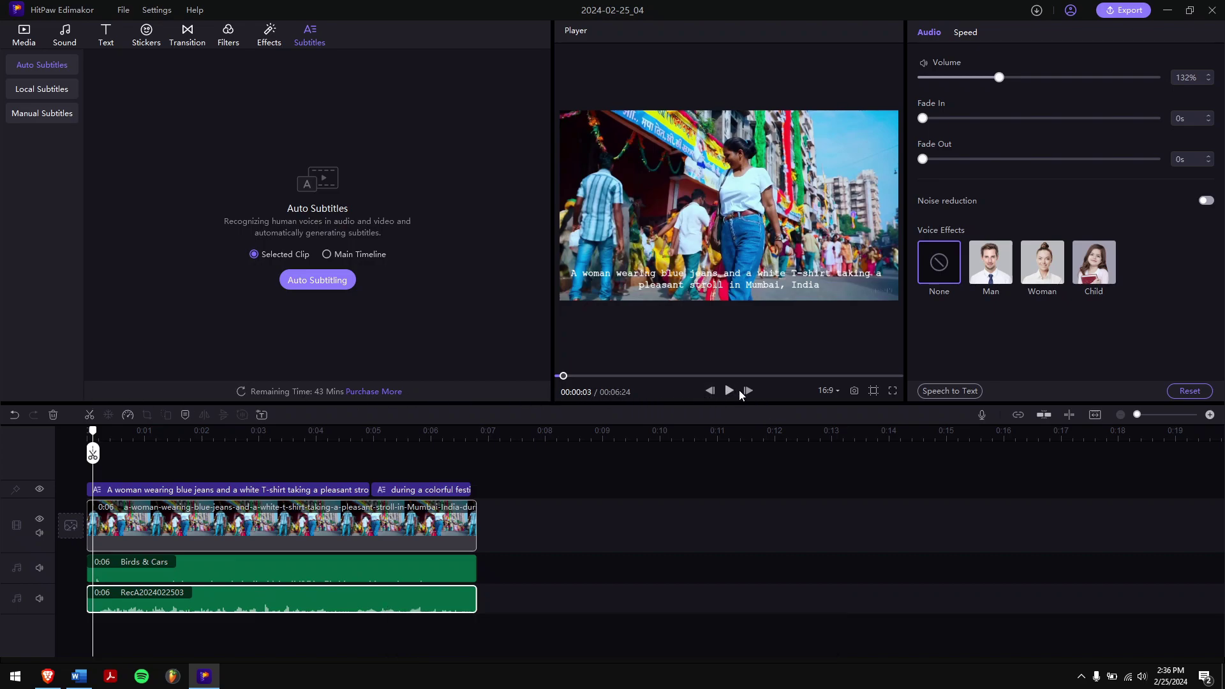
click(730, 390)
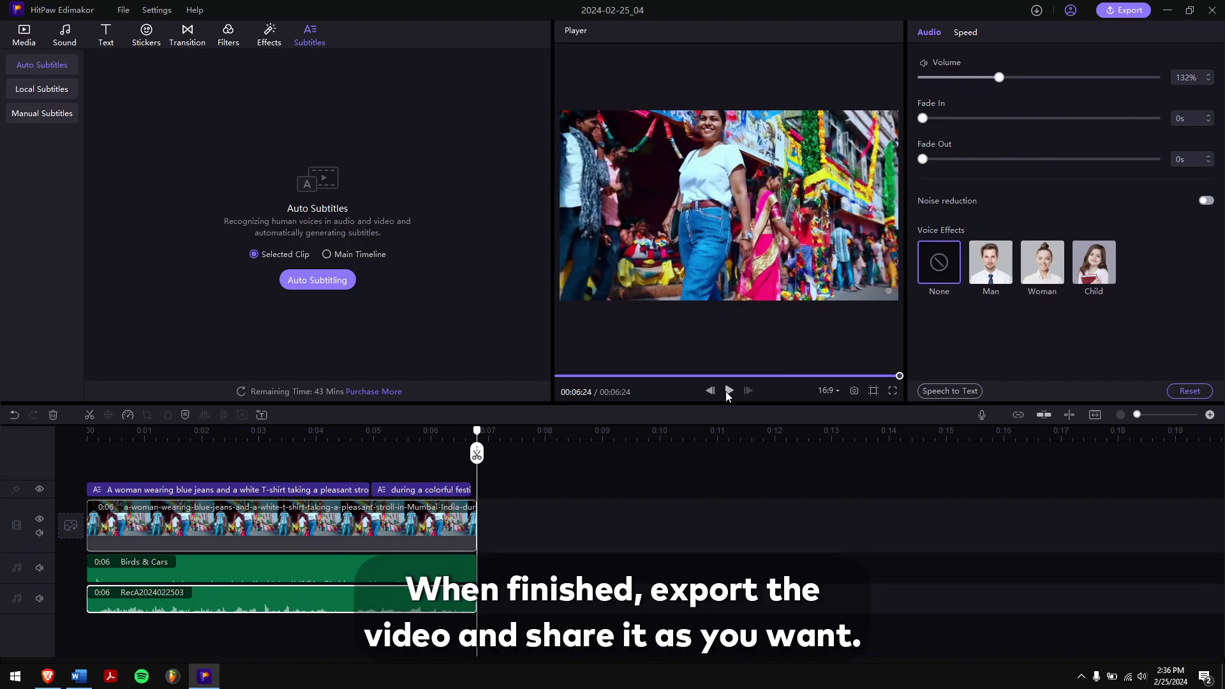
Start exporting 'Mumbai AI Video' as a 1080P MP4 into the Documents folder.
click(1117, 13)
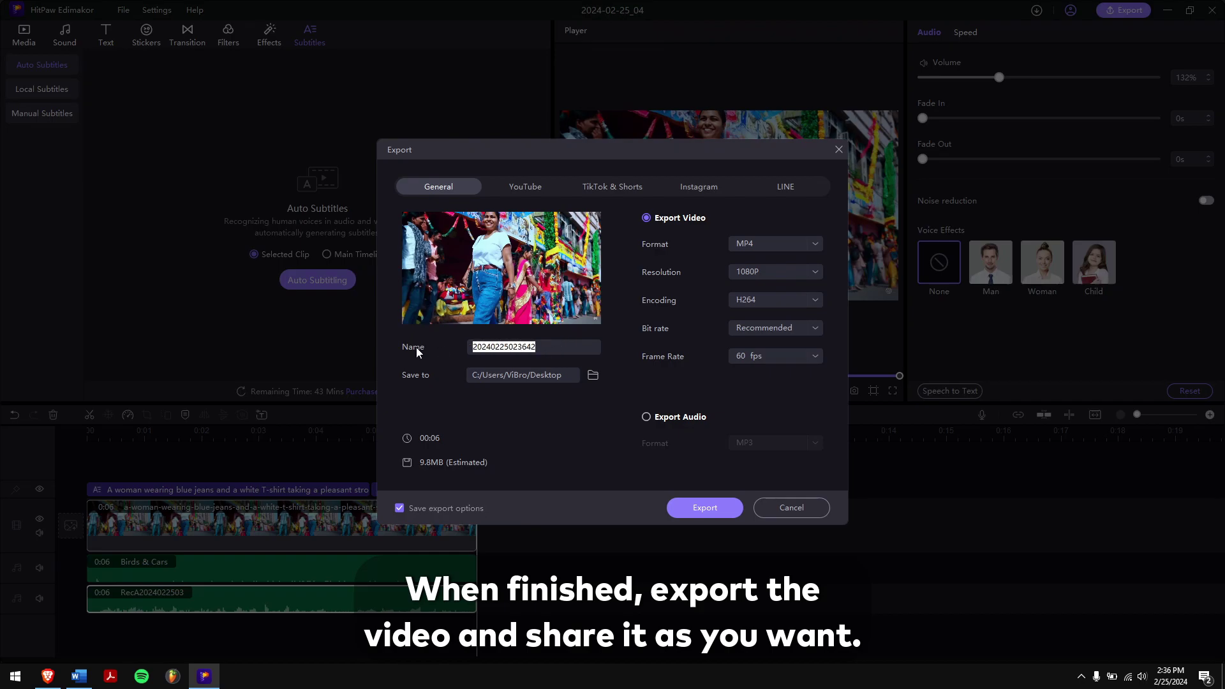
text(Made with Sora AI)
click(593, 375)
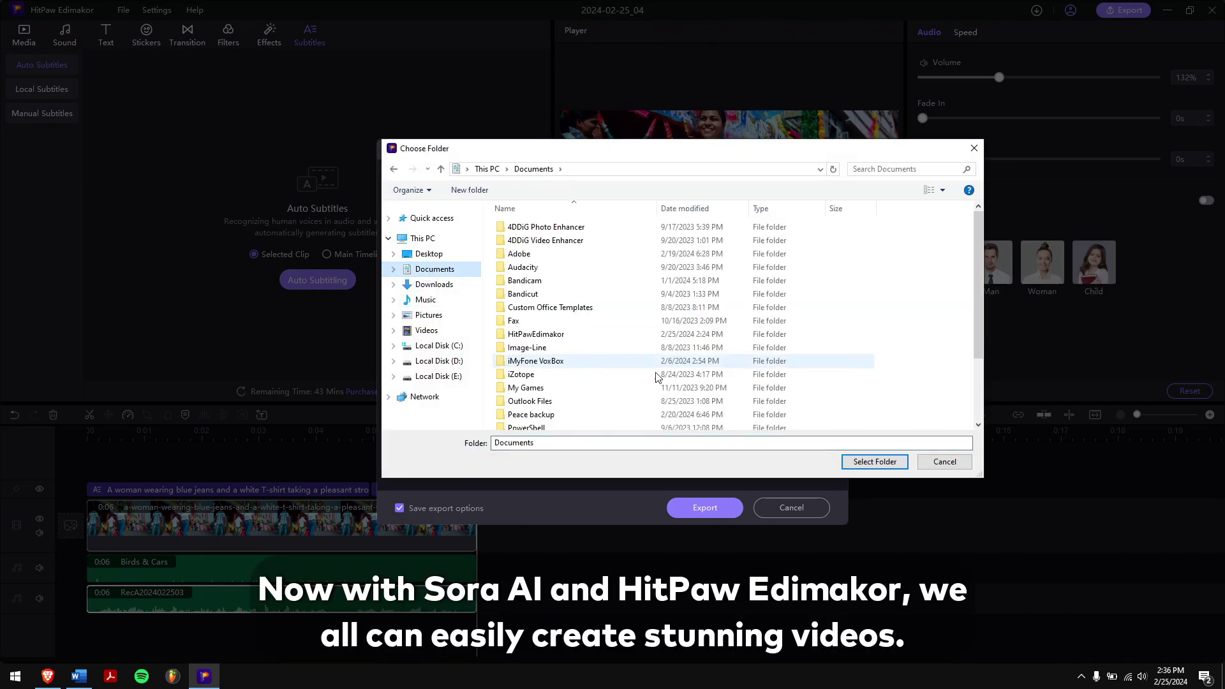
click(874, 462)
click(698, 510)
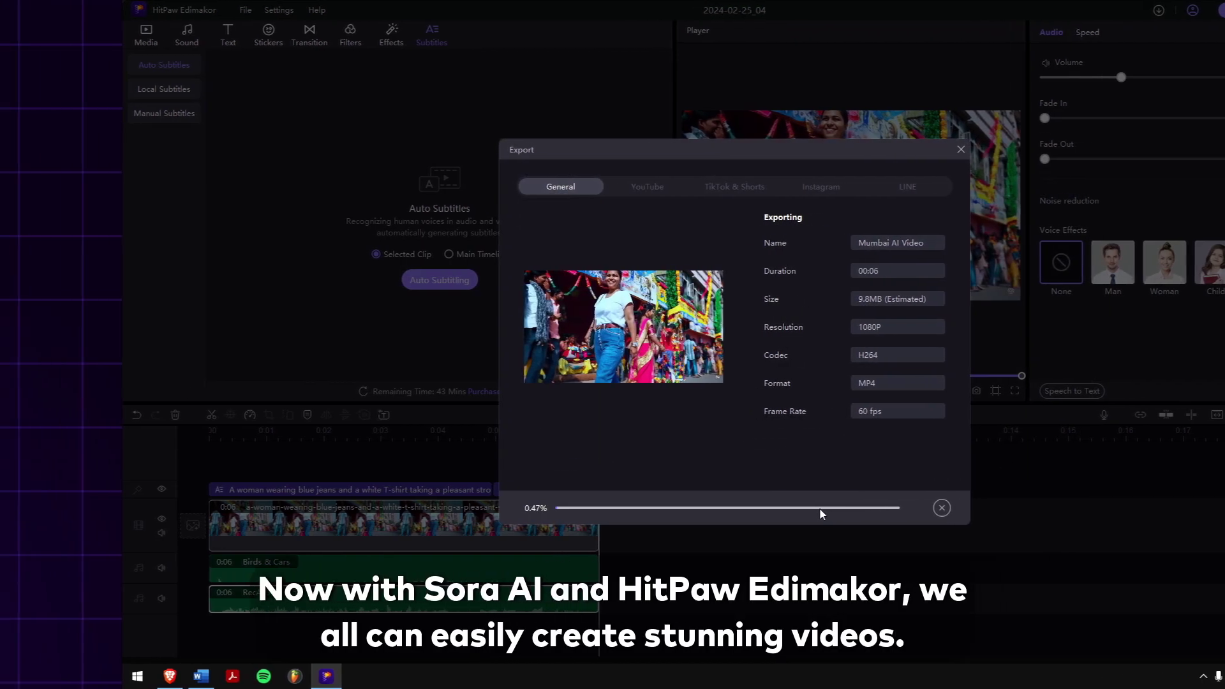